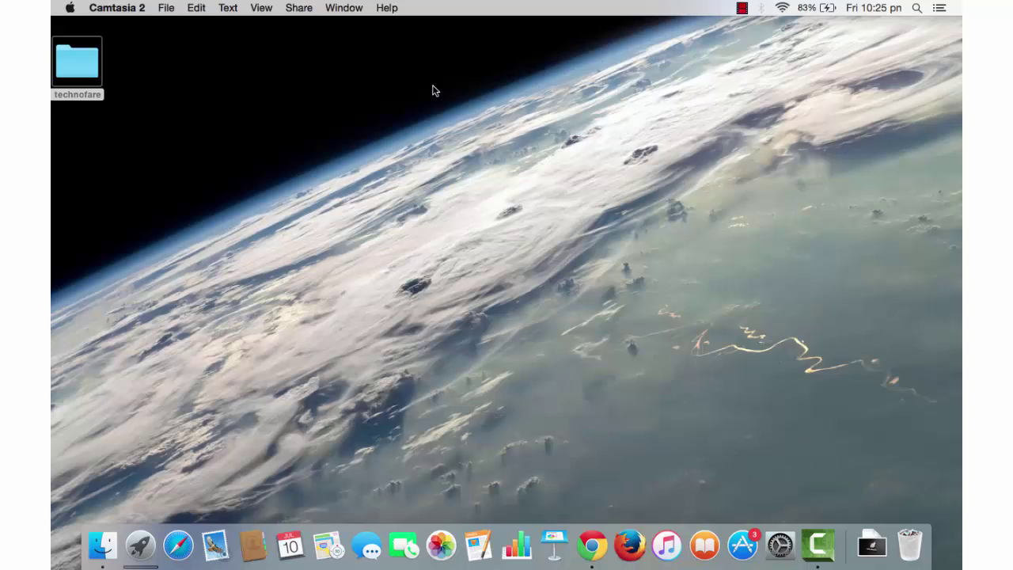
Step: Open System Preferences to the Desktop & Screen Saver pane, showing the Earth Horizon wallpaper
click(73, 13)
click(97, 48)
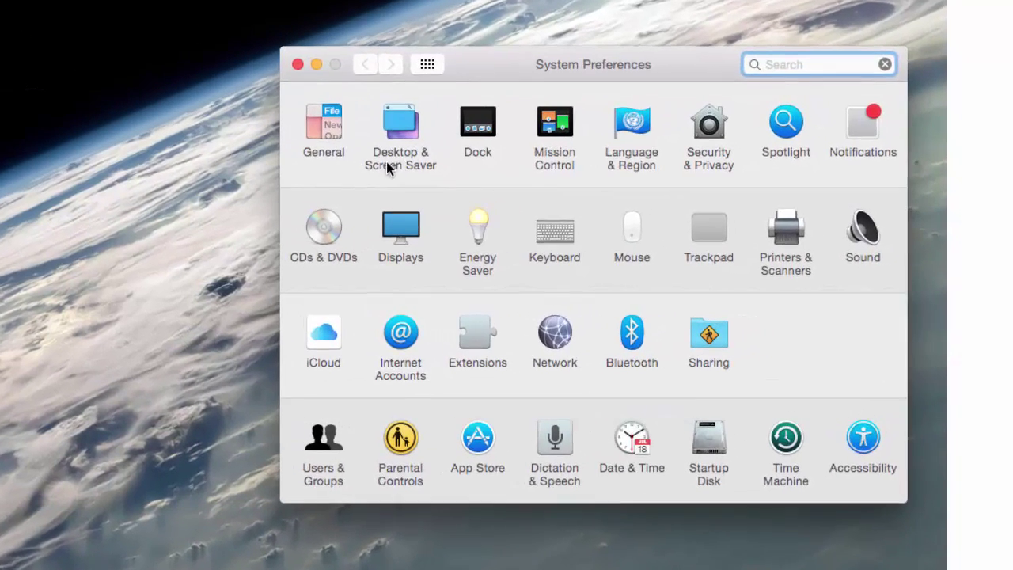
click(387, 168)
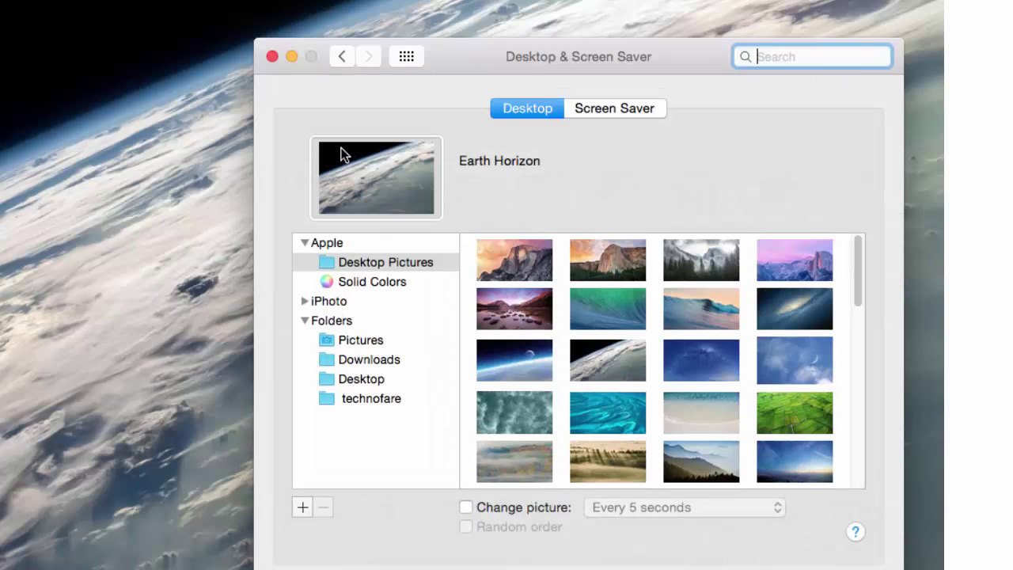
Step: Try Moon and Milky Way as the wallpaper, then return to Earth Horizon
click(377, 261)
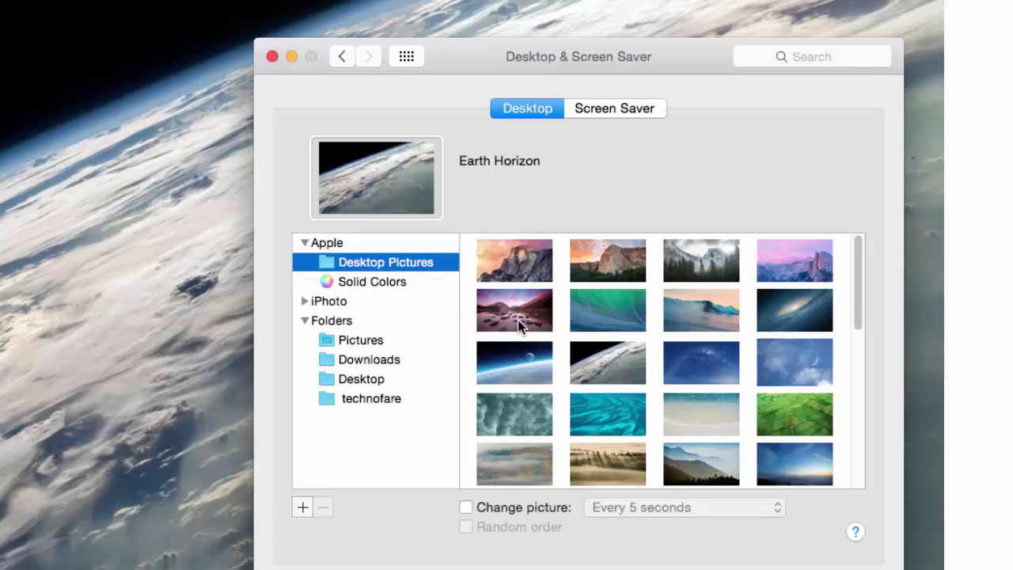
click(769, 375)
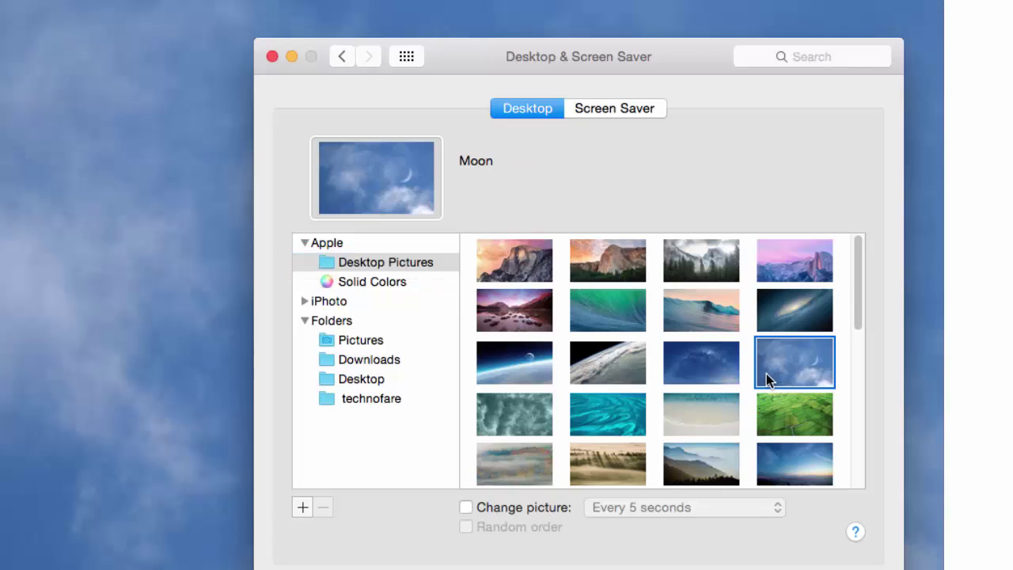
click(690, 377)
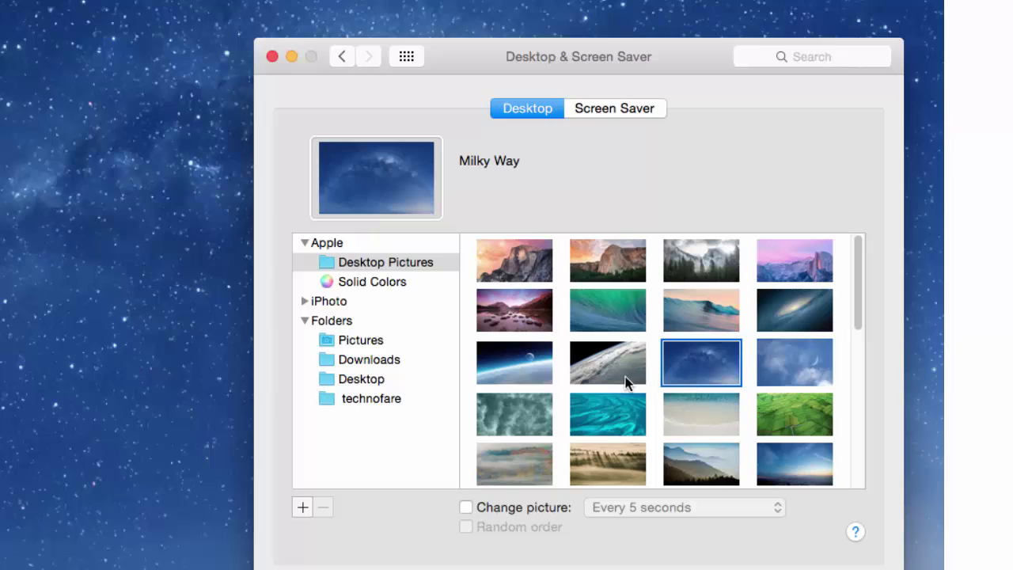
click(622, 376)
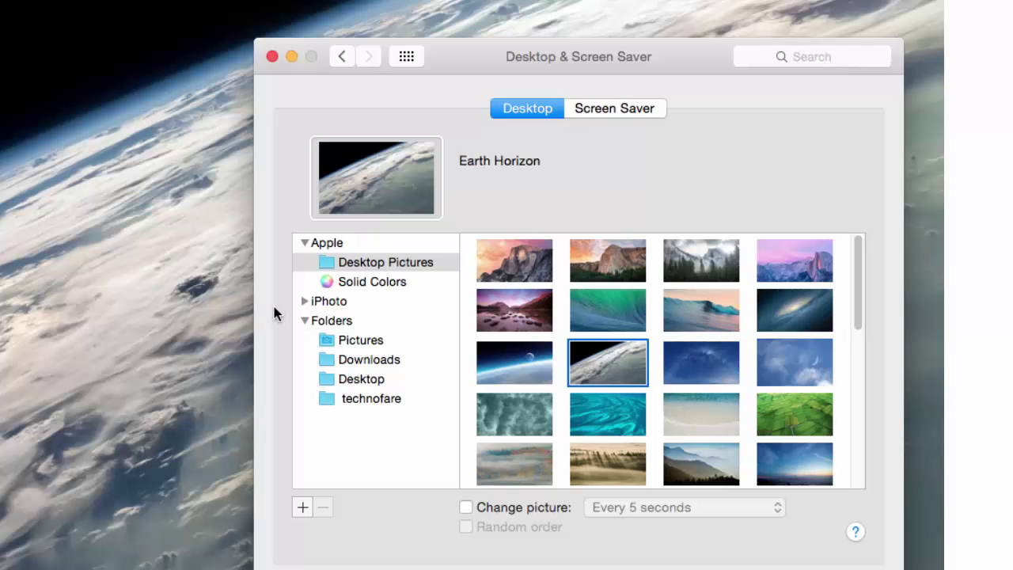
Step: Show the Solid Colors swatches and collapse the Folders list
click(364, 261)
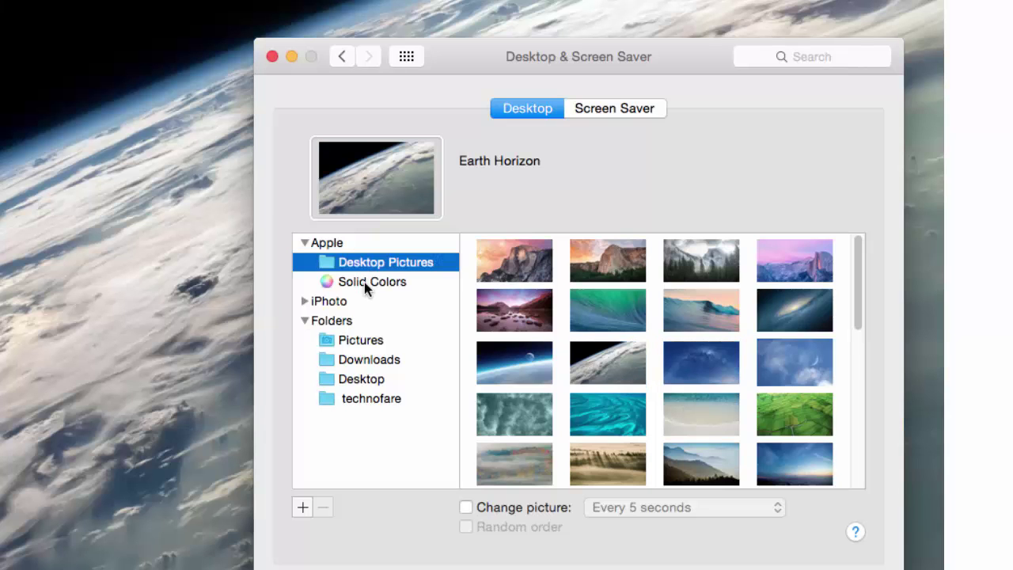
click(364, 281)
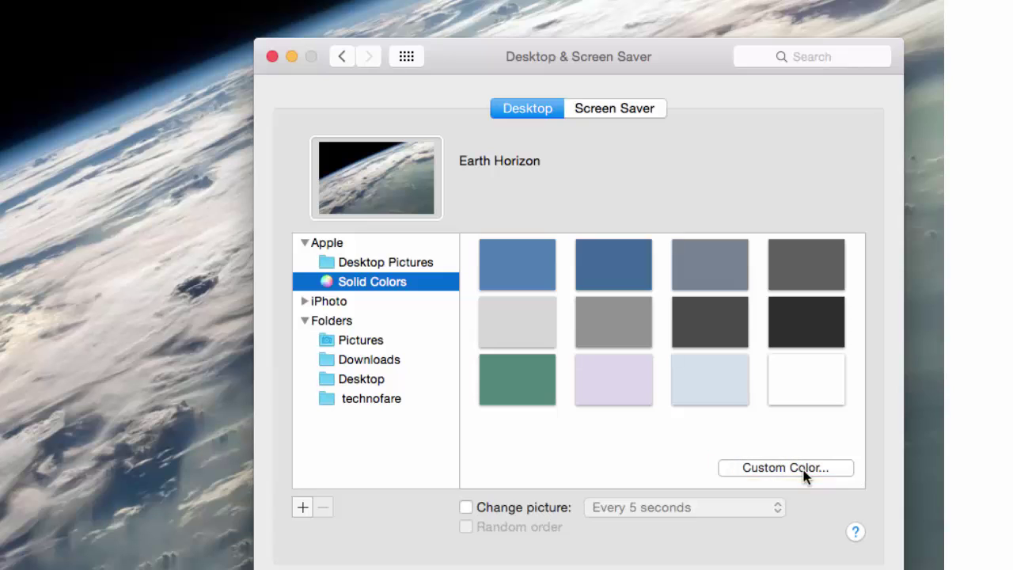
click(304, 320)
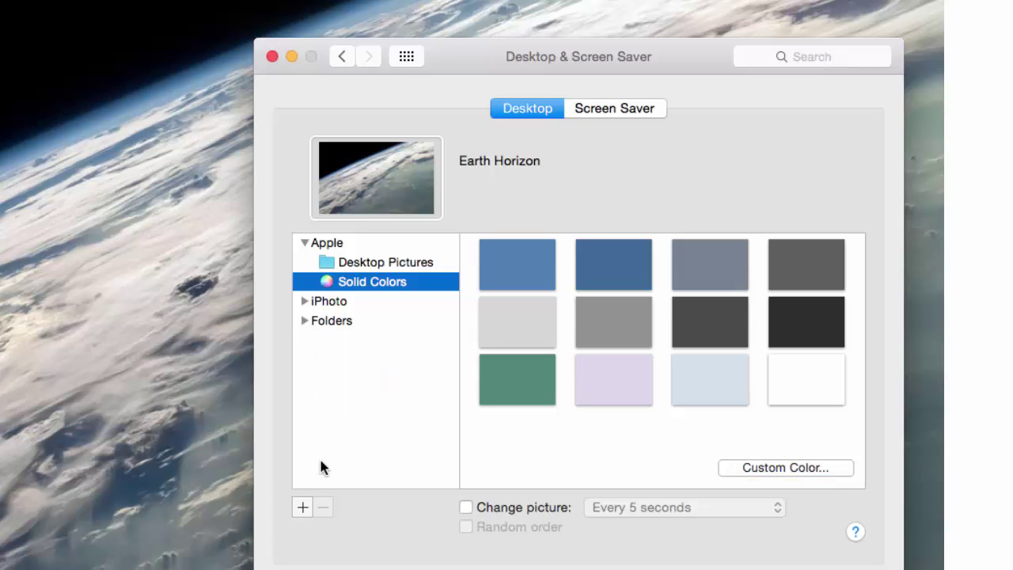
Step: Add the Desktop/technofare/wall paper folder and make valley badrinath.jpg the wallpaper with Fill Screen
click(301, 507)
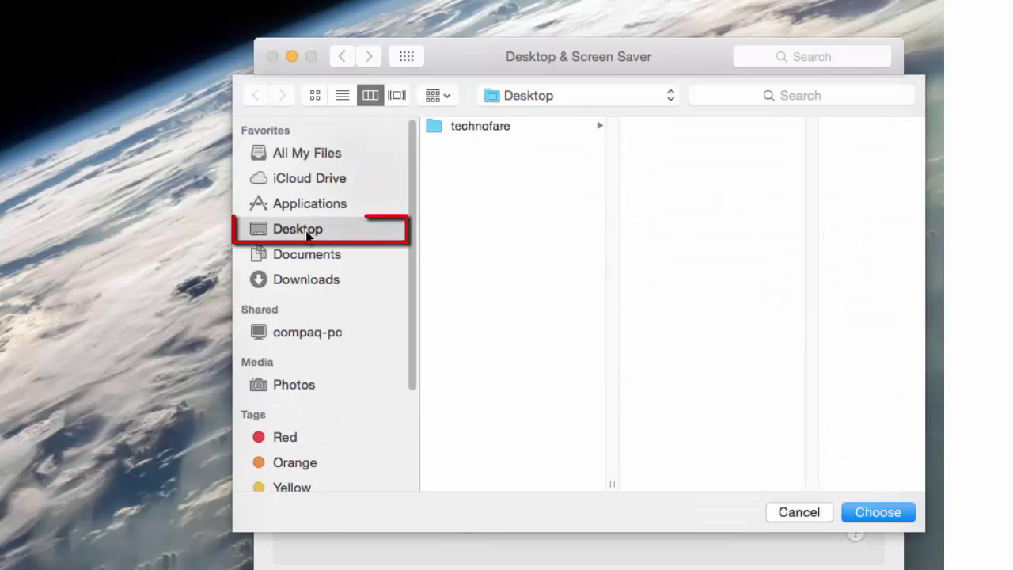
click(455, 129)
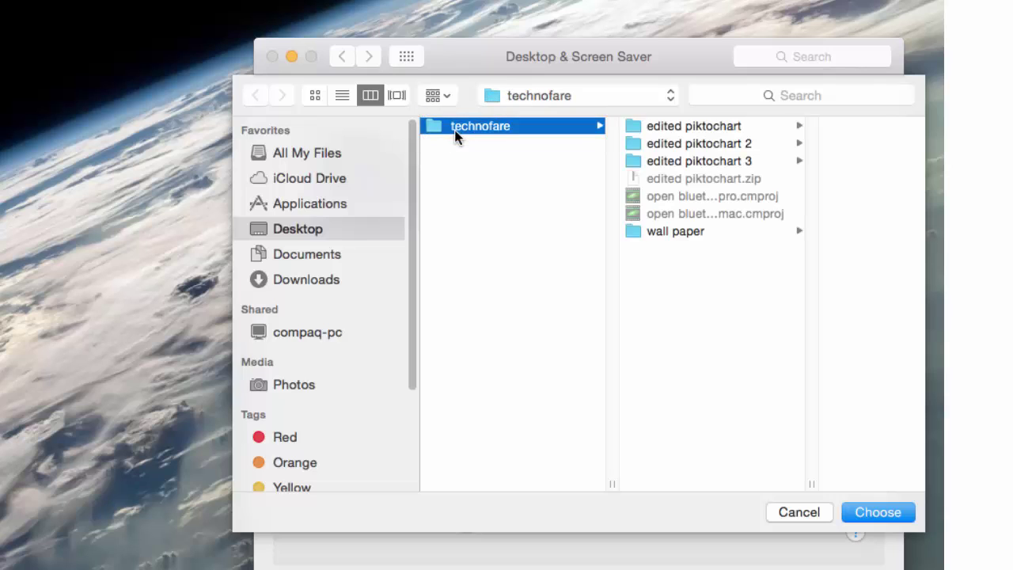
click(691, 234)
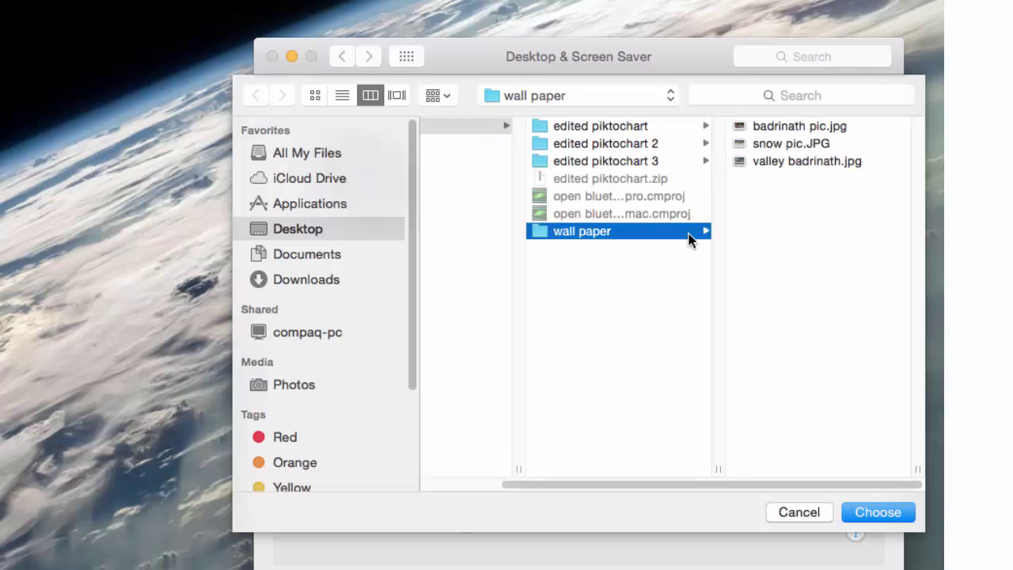
click(788, 163)
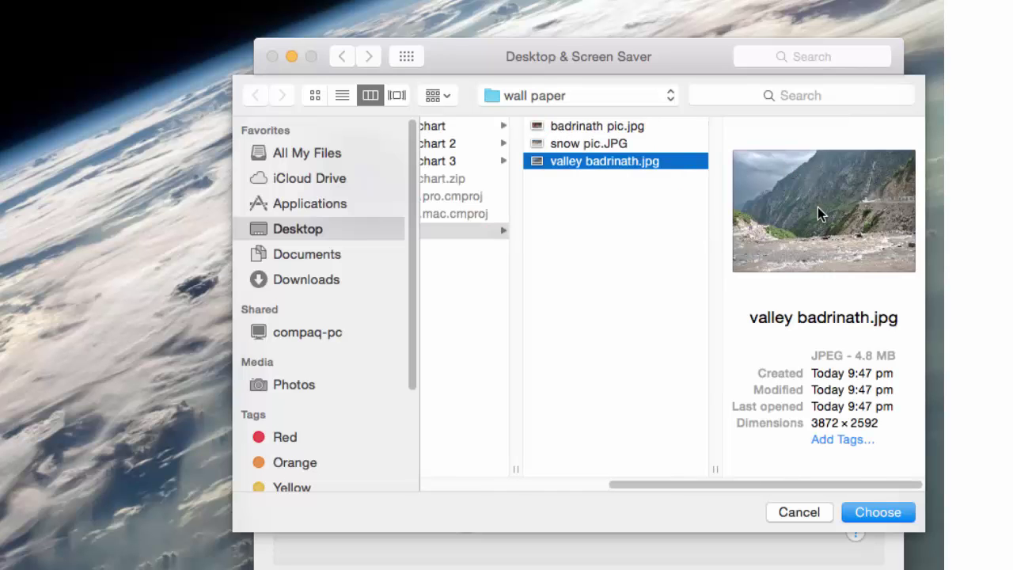
click(873, 510)
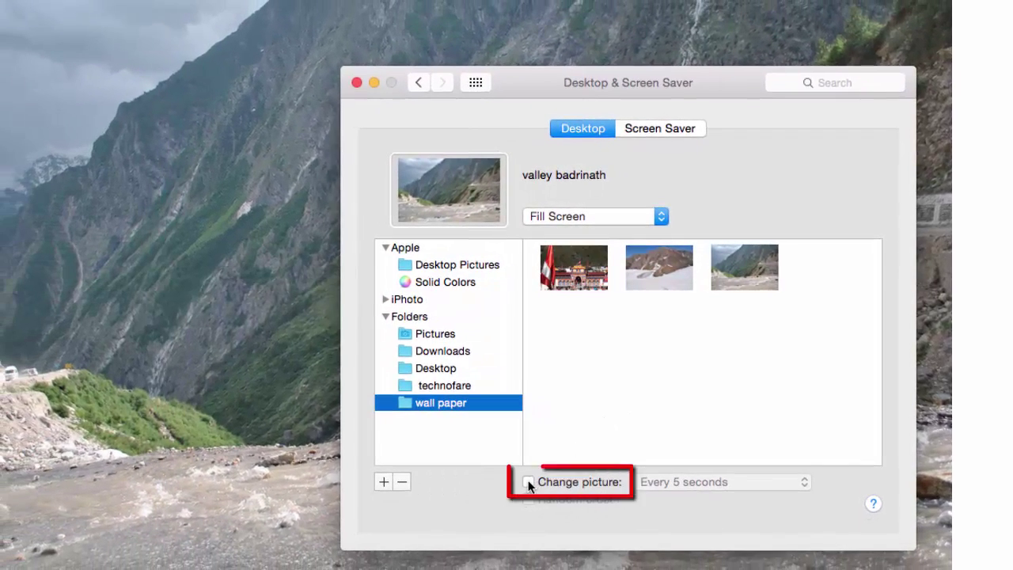
click(528, 483)
click(731, 482)
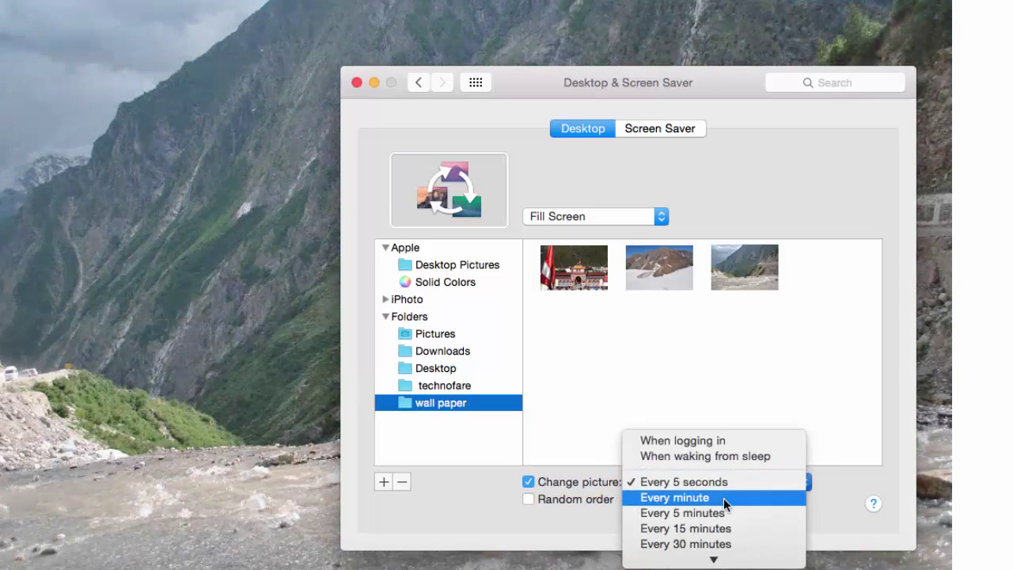
mouse_move(712, 558)
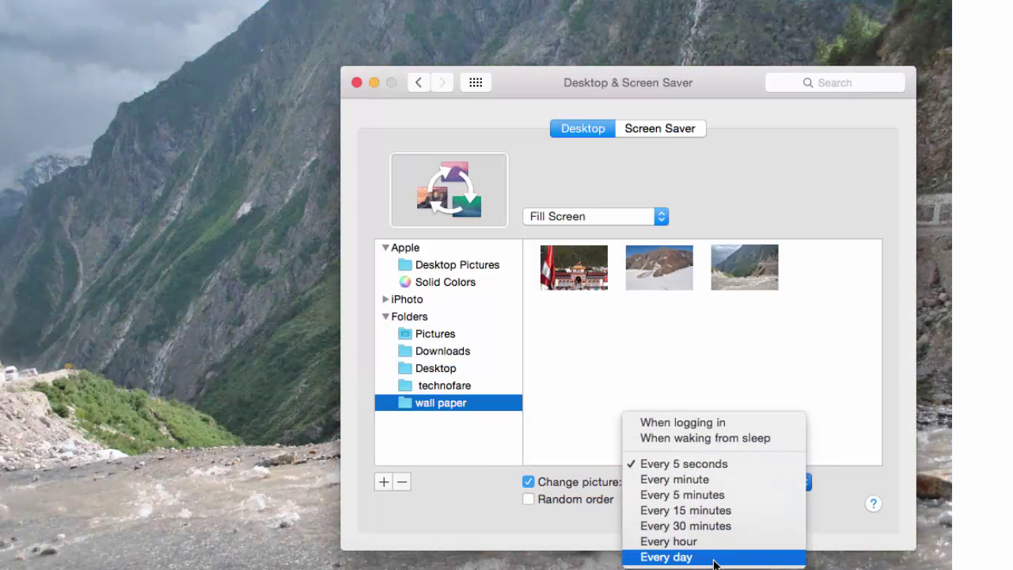
click(697, 465)
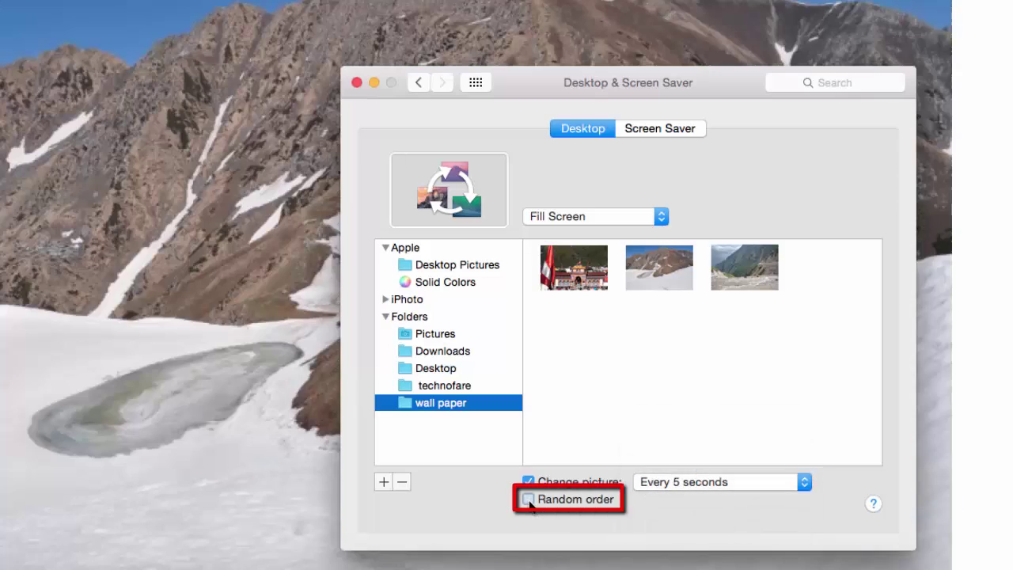
click(528, 499)
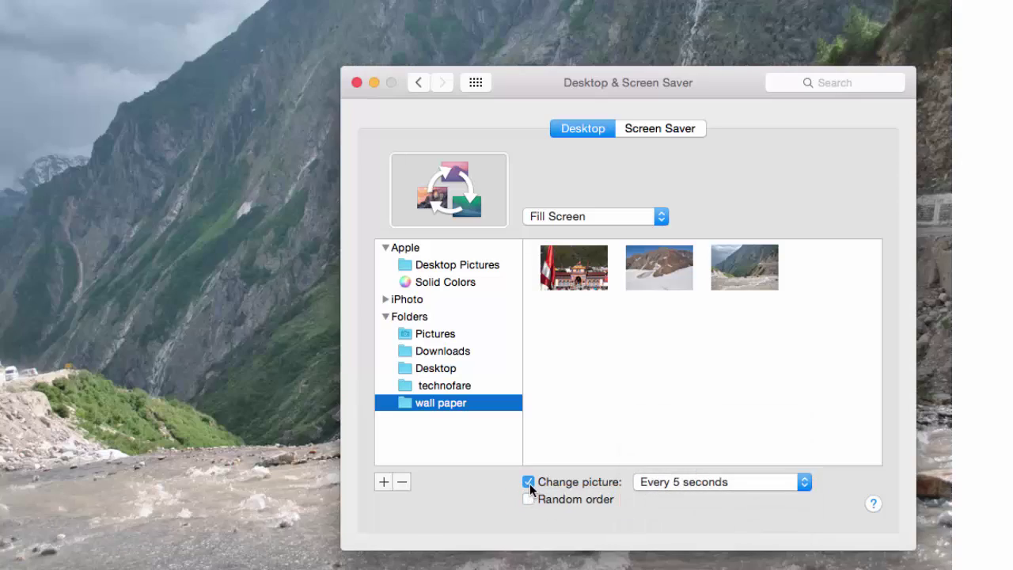
click(528, 481)
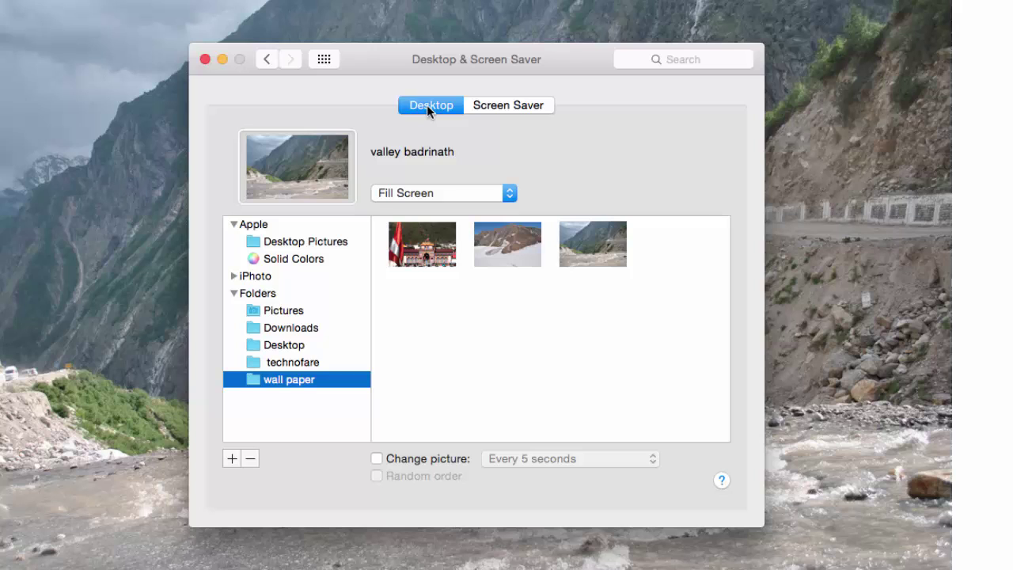
Step: Choose the Reflections screen saver using National Geographic photos, starting after 1 Minute
click(508, 105)
mouse_move(425, 226)
mouse_down()
mouse_move(416, 305)
mouse_move(433, 228)
mouse_move(414, 217)
mouse_up()
click(284, 238)
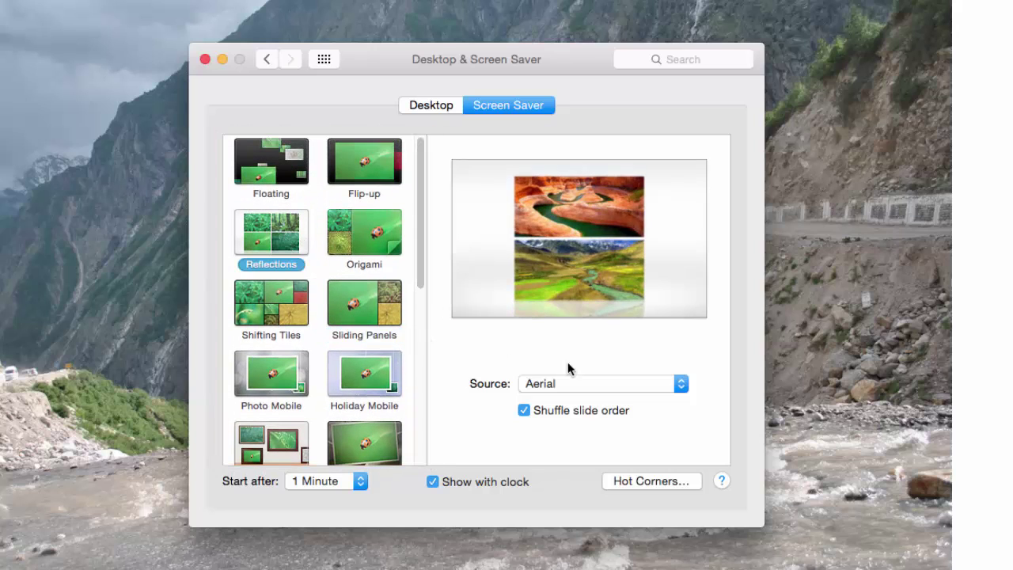
click(606, 383)
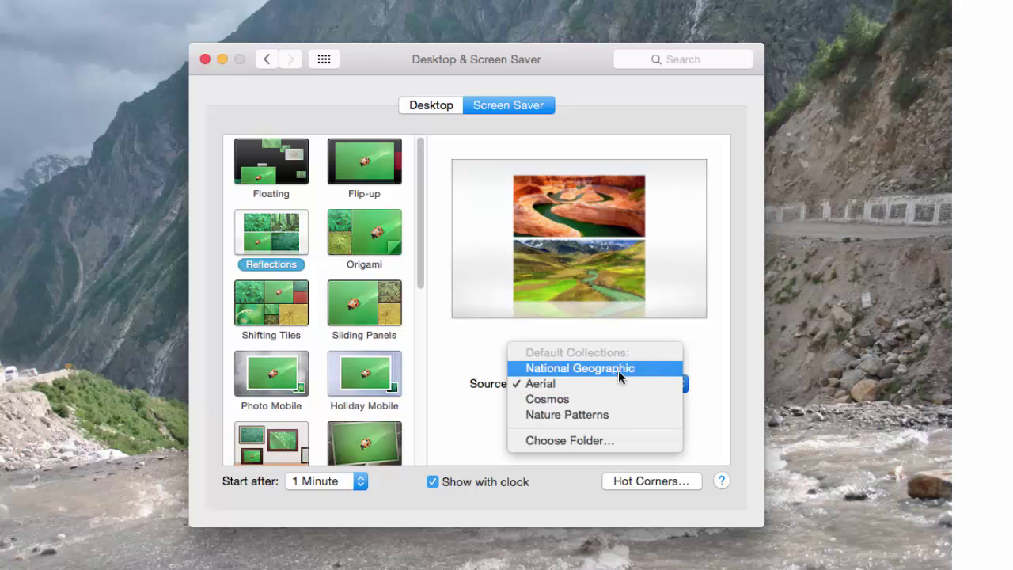
click(618, 370)
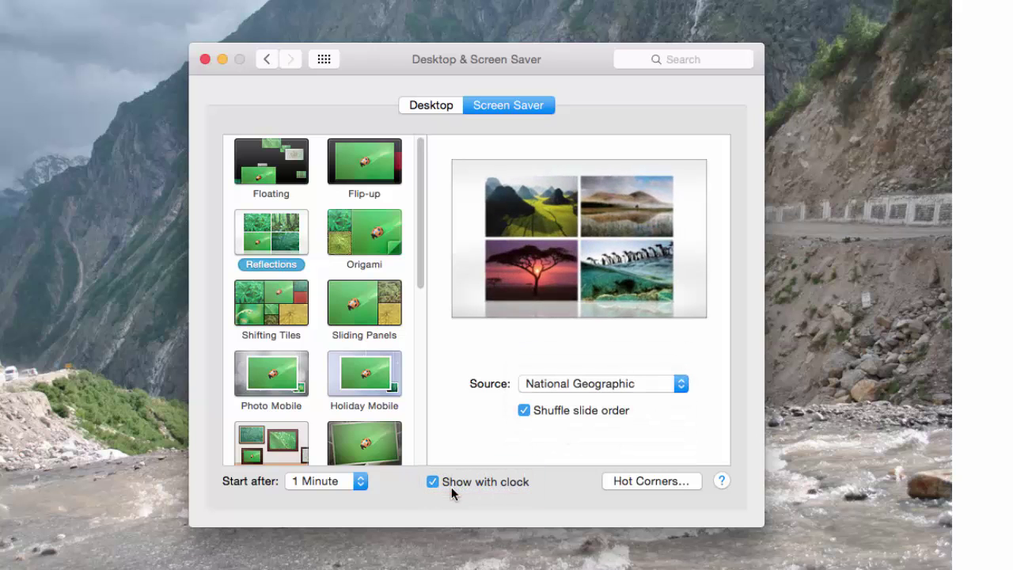
click(360, 483)
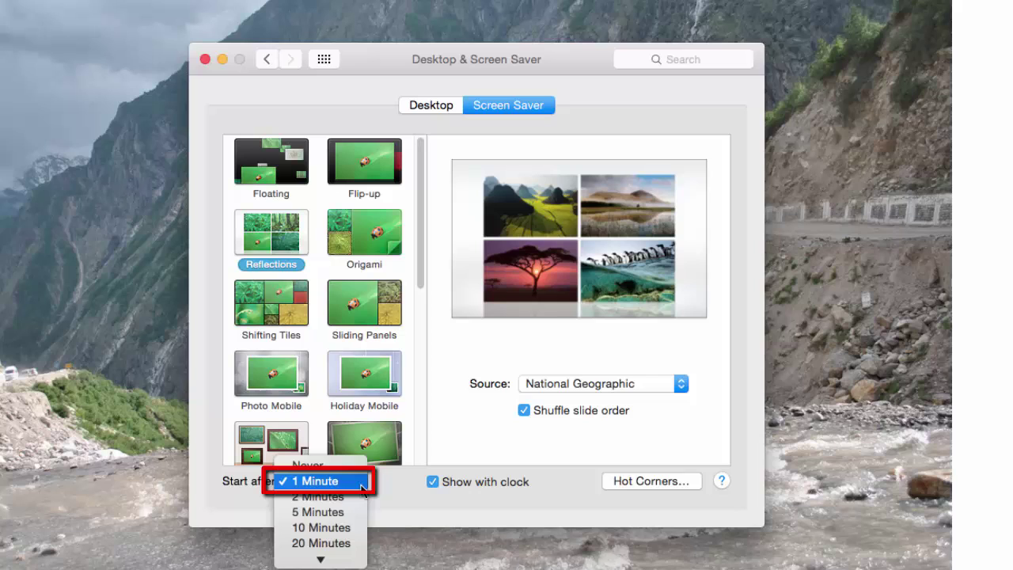
click(361, 483)
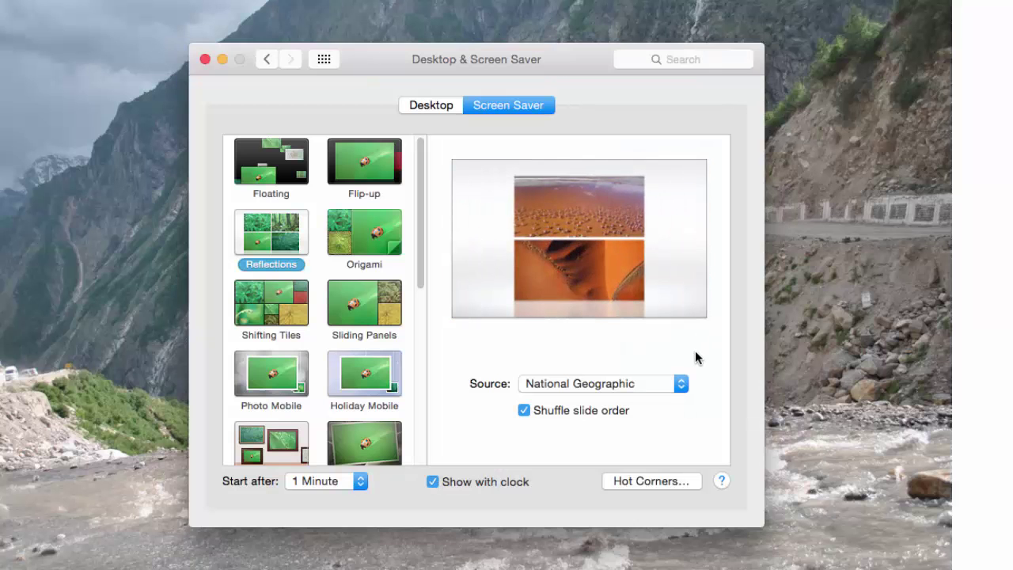
Step: Set hot corners: top-left starts the screen saver, top-right opens Launchpad
click(647, 480)
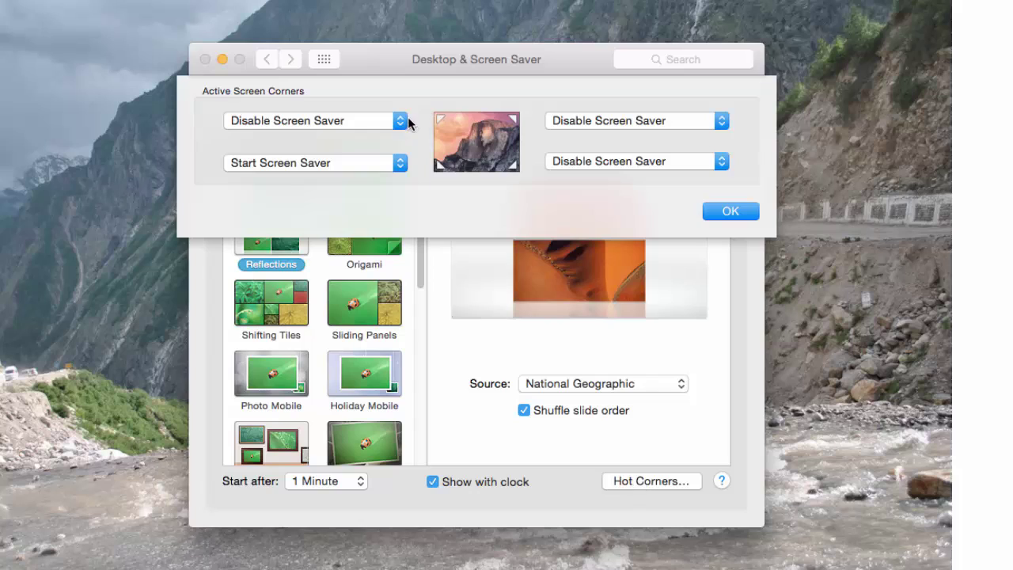
click(398, 125)
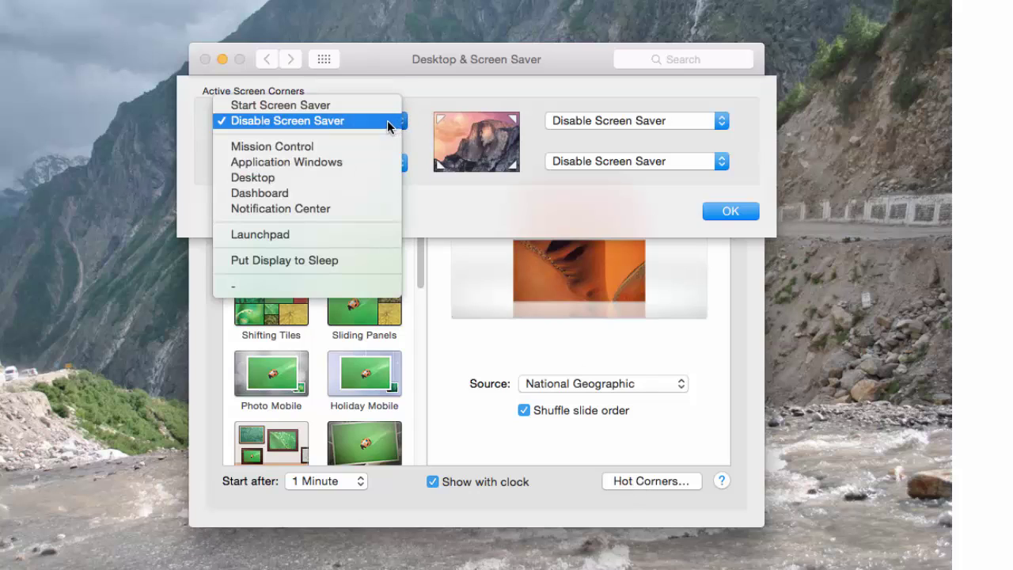
click(369, 106)
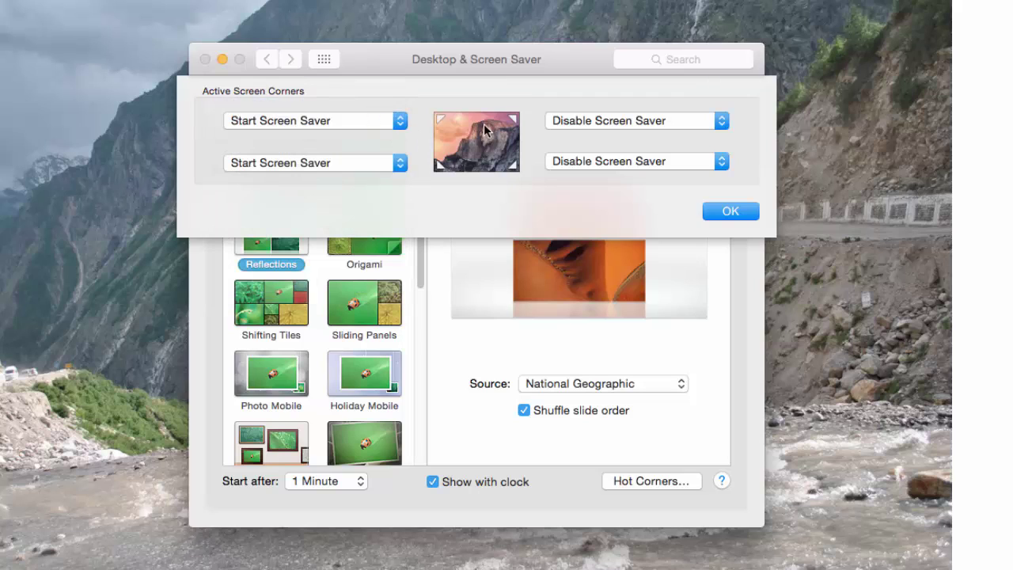
click(721, 123)
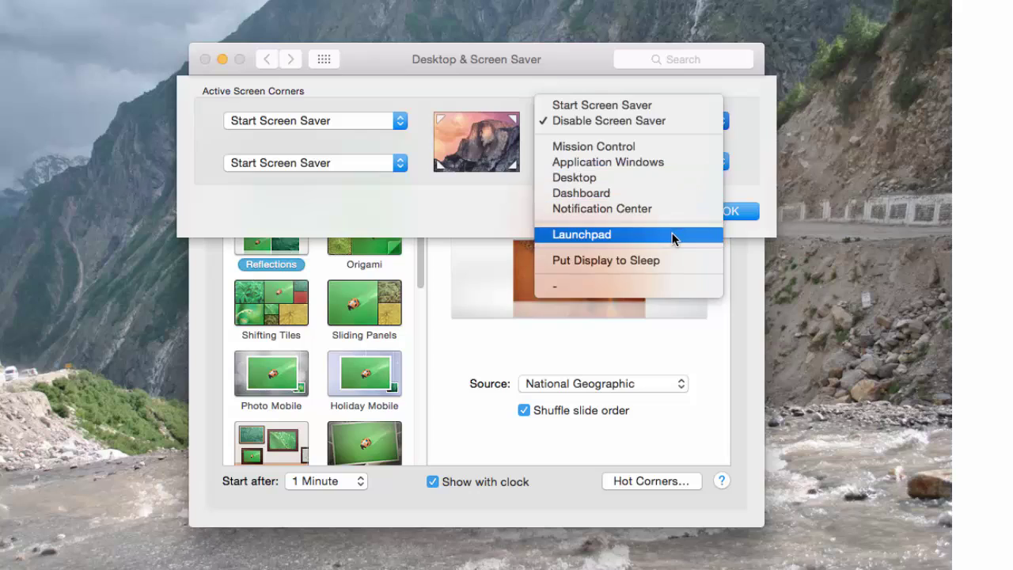
click(670, 233)
click(721, 213)
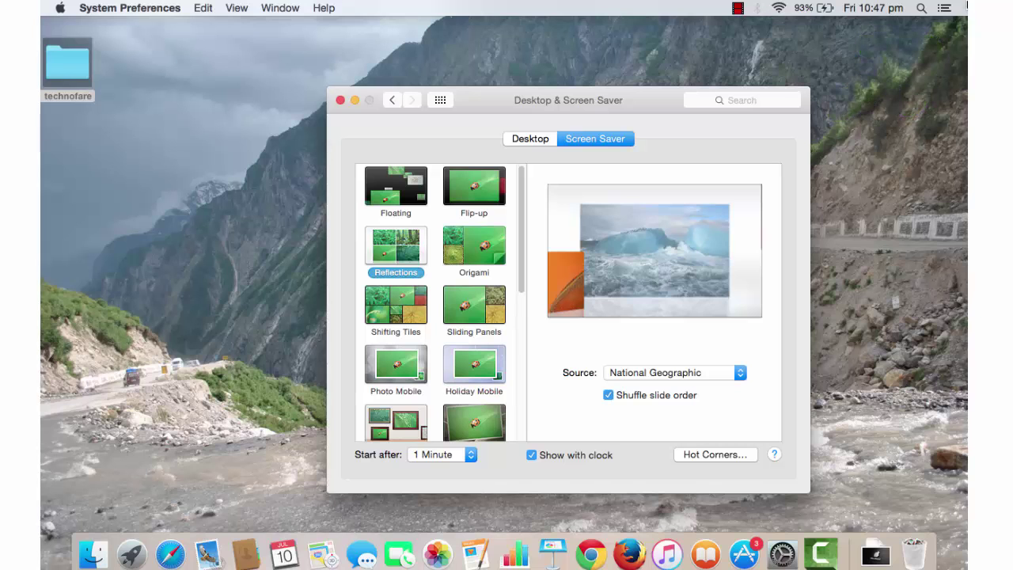
Step: Test the hot corners with Launchpad and the screen saver, then unlock with the account password
mouse_move(966, 5)
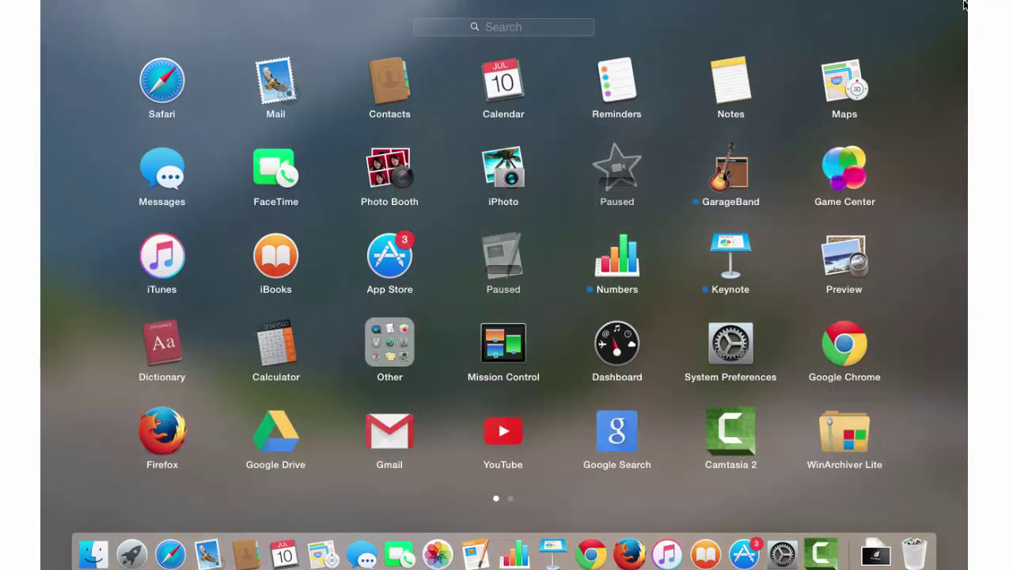
click(581, 210)
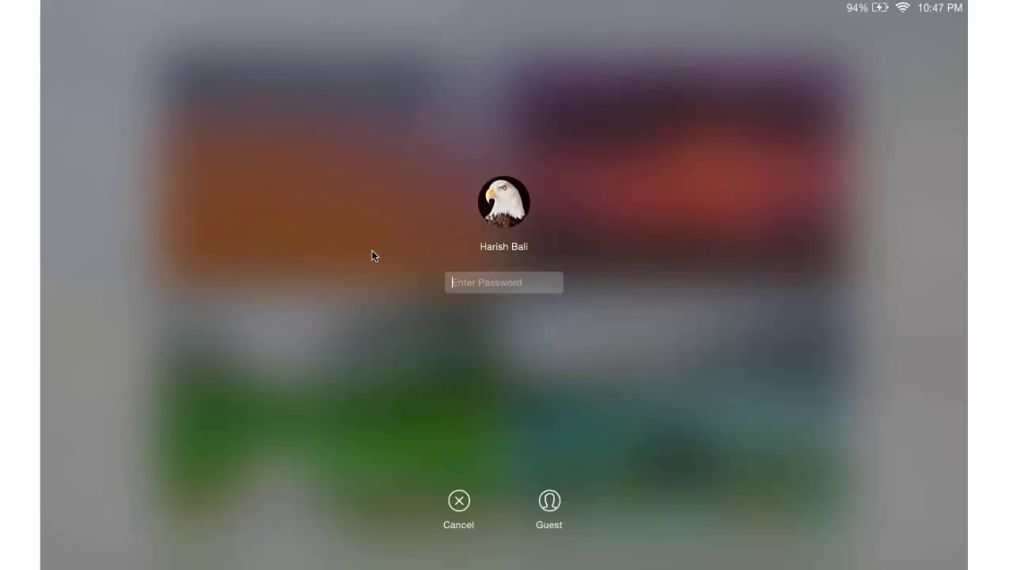
text(****)
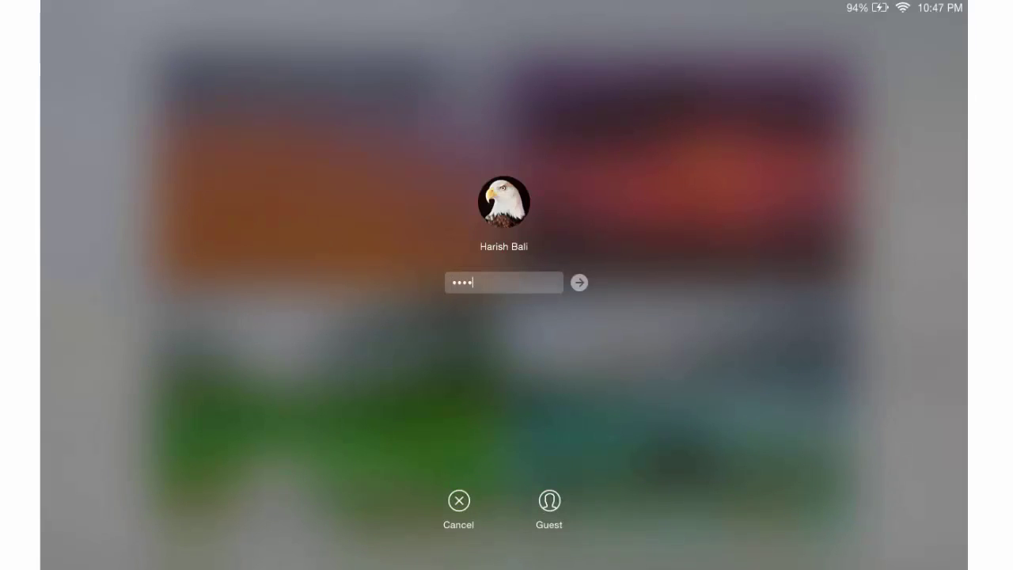
key(Return)
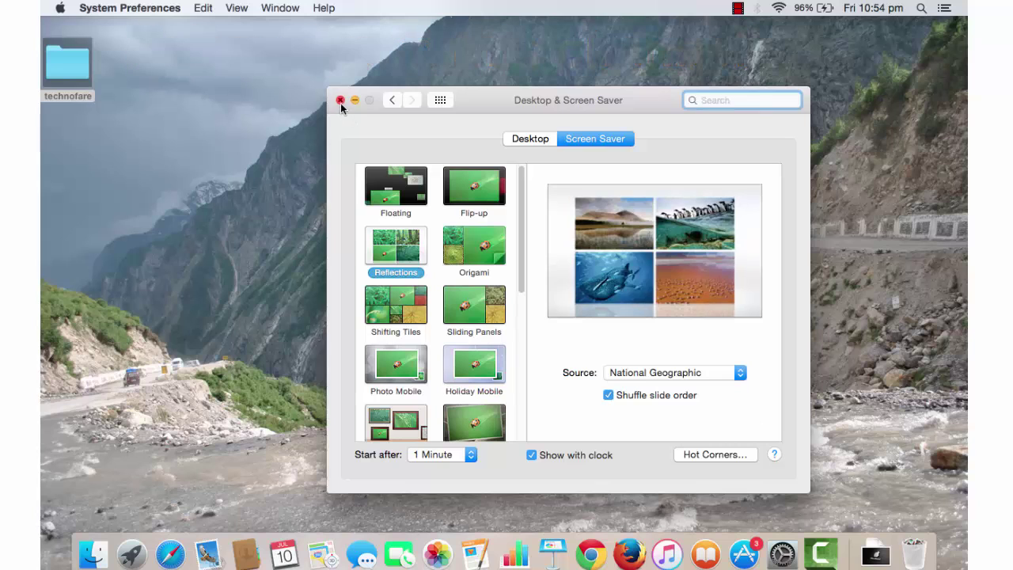
Step: Close Desktop & Screen Saver and open the Security & Privacy preferences
click(340, 100)
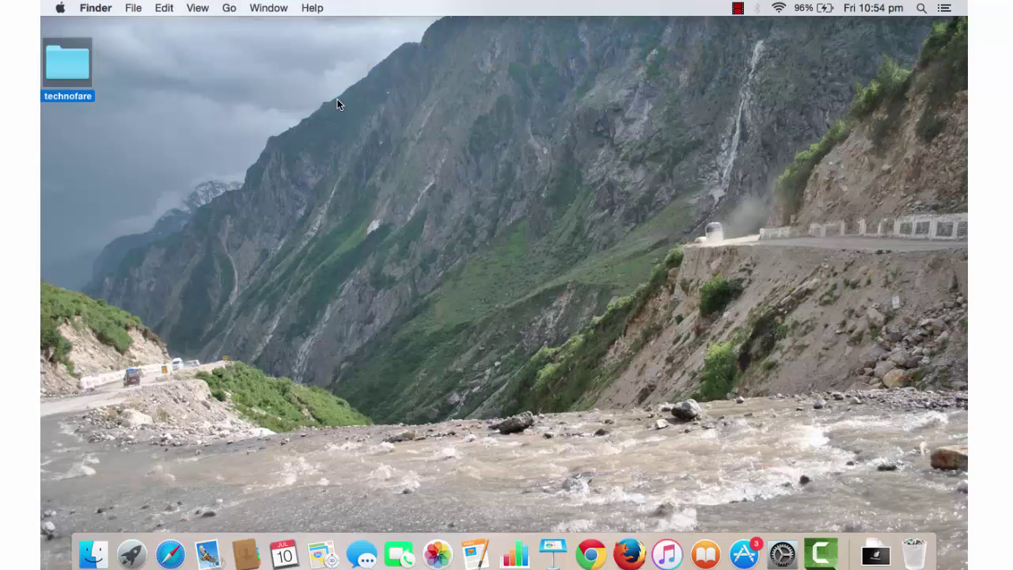
click(61, 10)
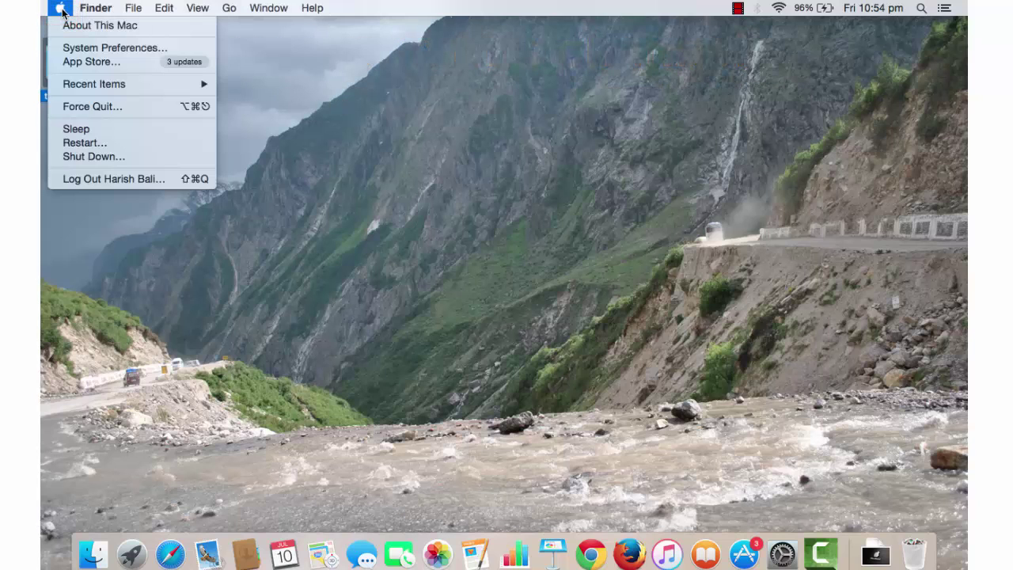
click(88, 46)
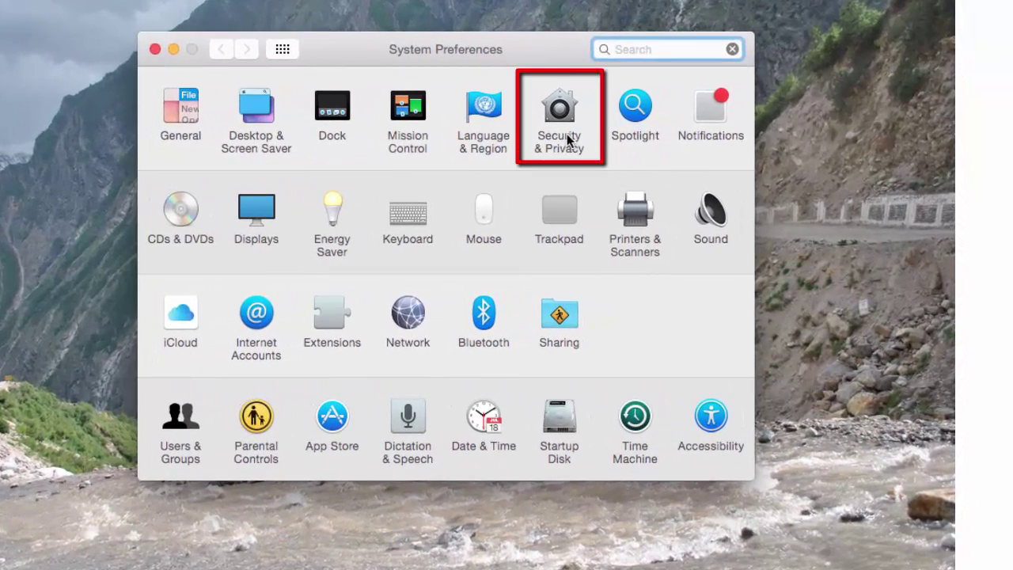
click(595, 150)
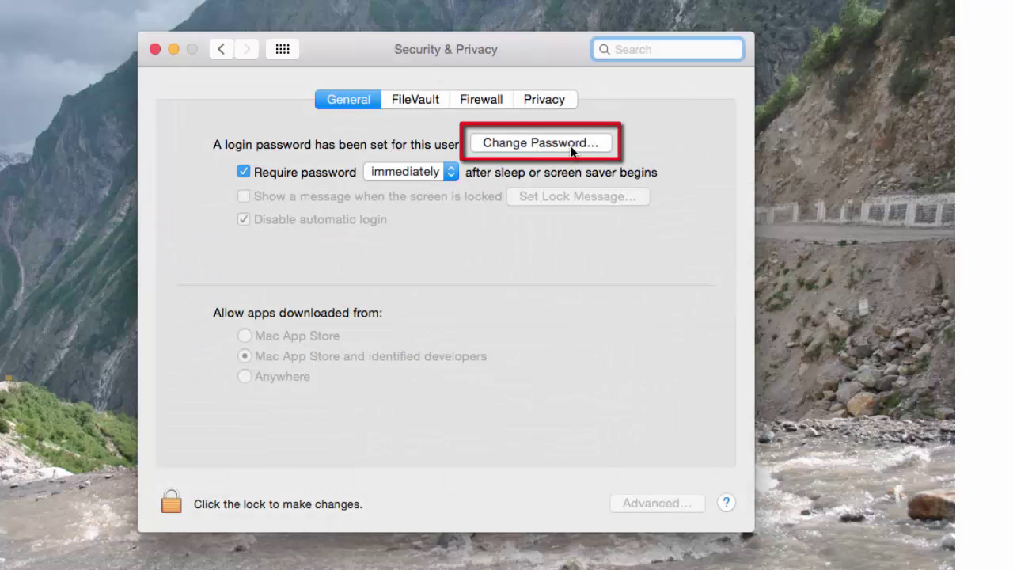
Step: Open the local Change Password sheet and move through its verify and hint fields
click(572, 150)
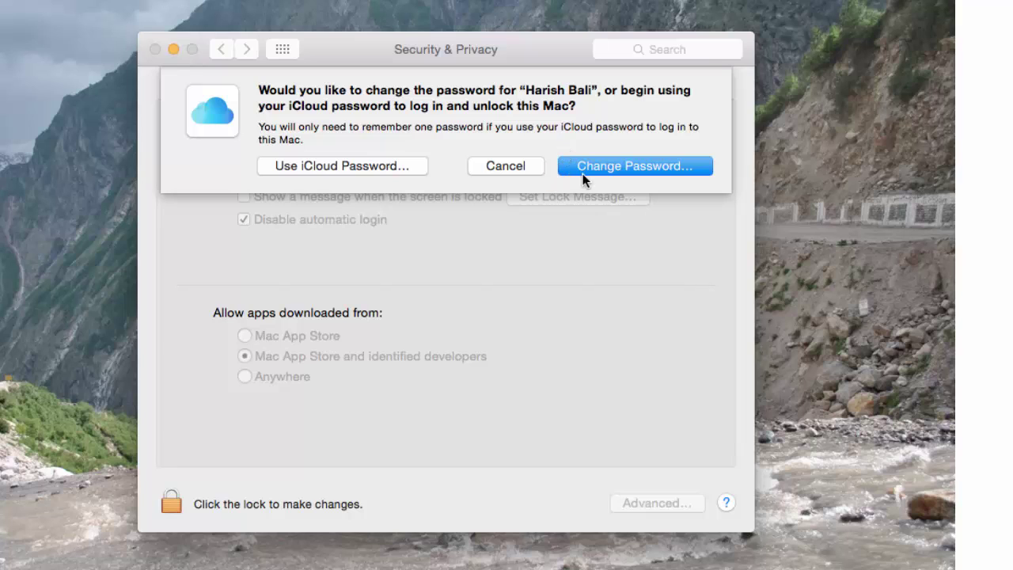
click(590, 170)
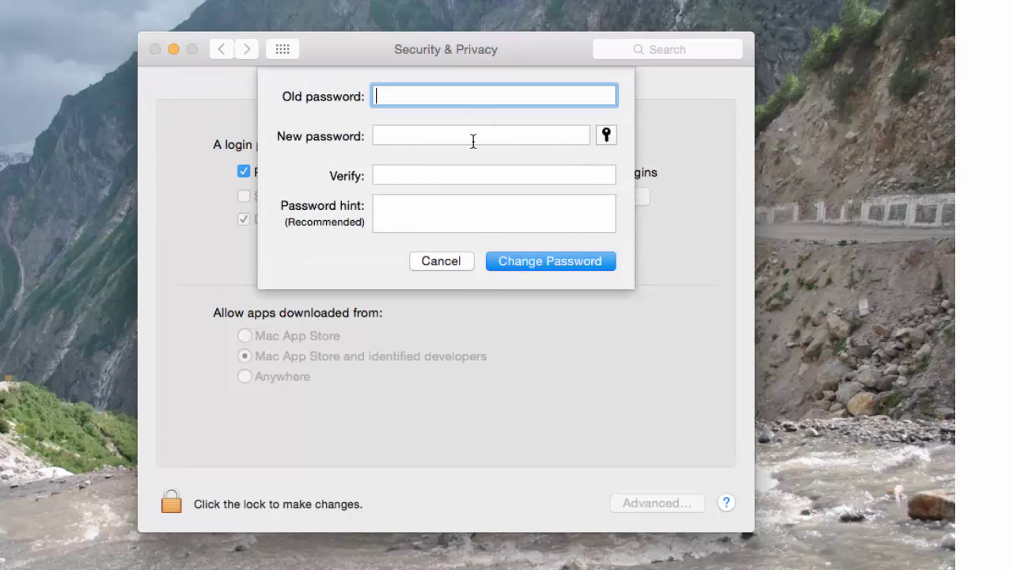
click(483, 174)
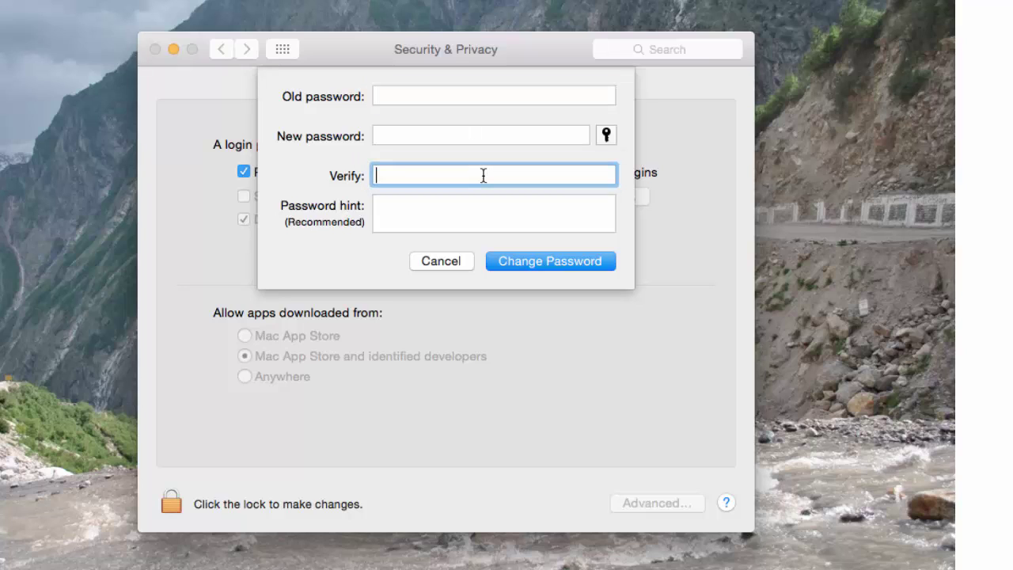
click(470, 212)
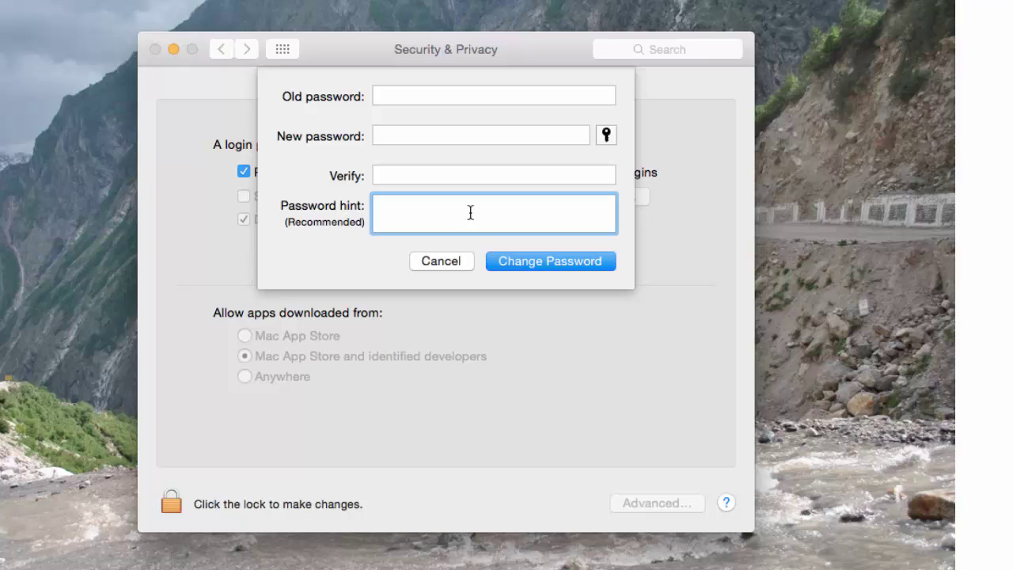